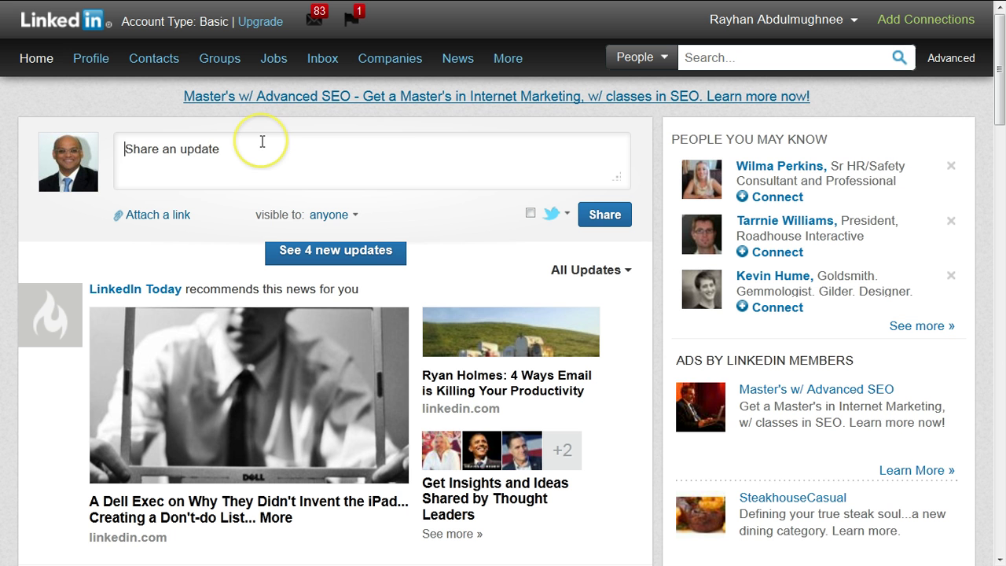
Paste the Pinterest video title into the update and attach the YouTube video link.
mouse_move(30, 61)
type("10 Ways to Use Pinterest to Market Your Small Business (for Beginners)")
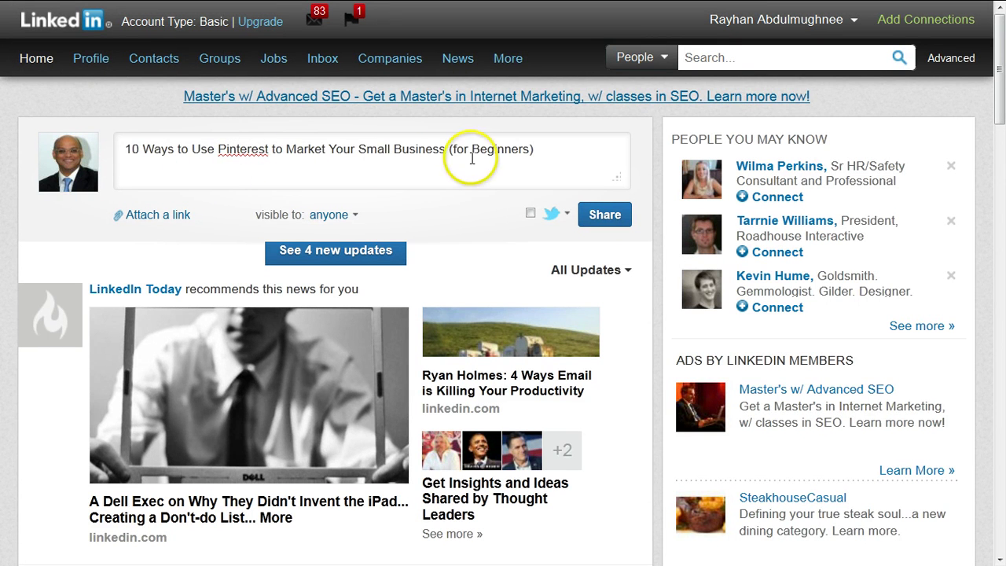
left_click(160, 215)
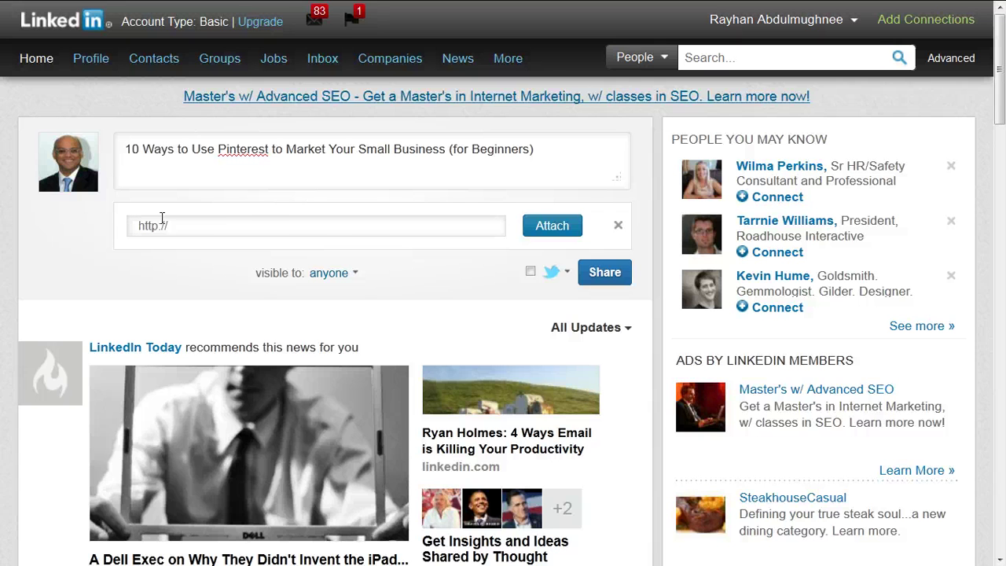
left_click(175, 217)
type("http://www.youtube.com/watch?v=-v4YGDqEouw")
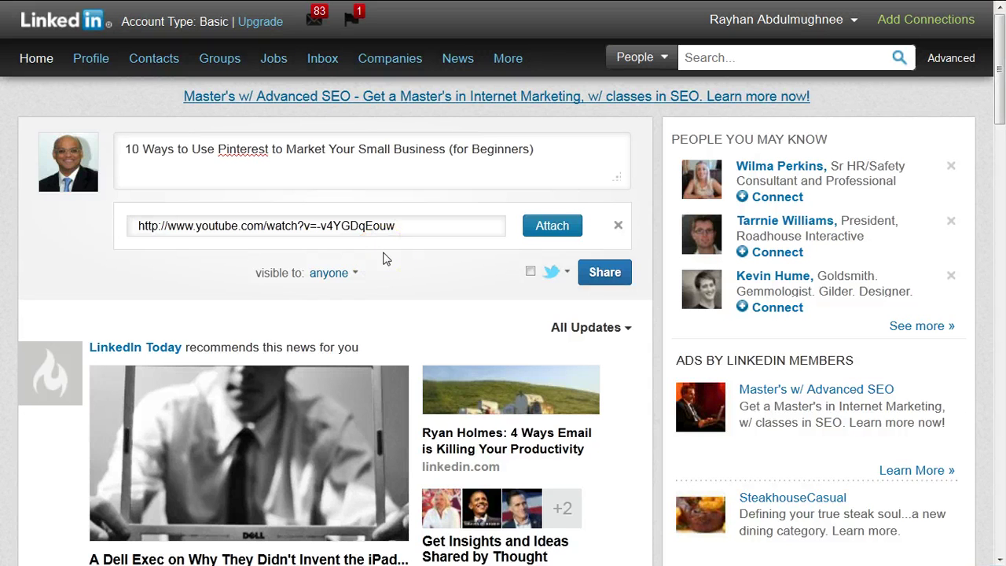
left_click(552, 225)
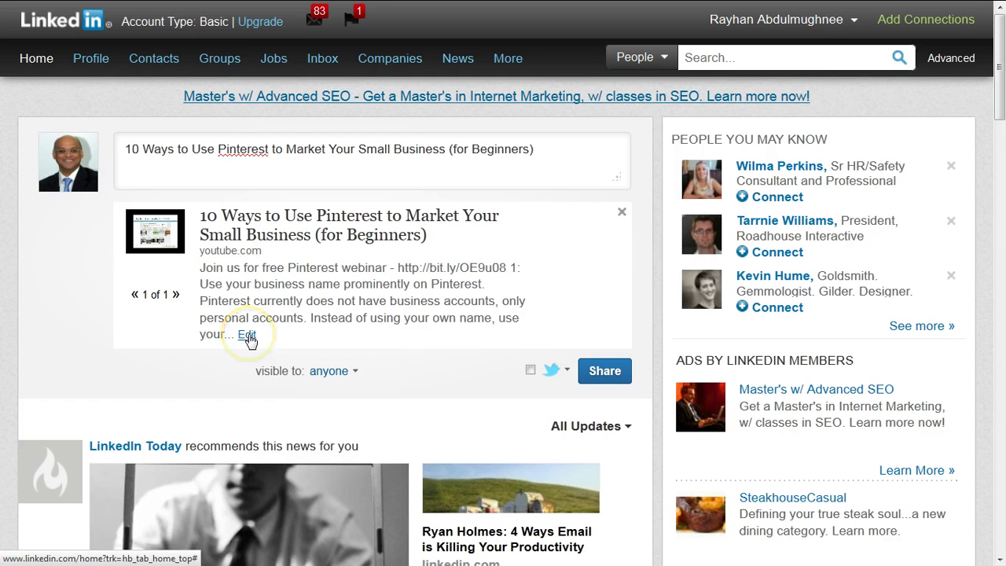
Delete the webinar invitation from the link preview description, keep the thumbnail, and preview.
left_click(247, 337)
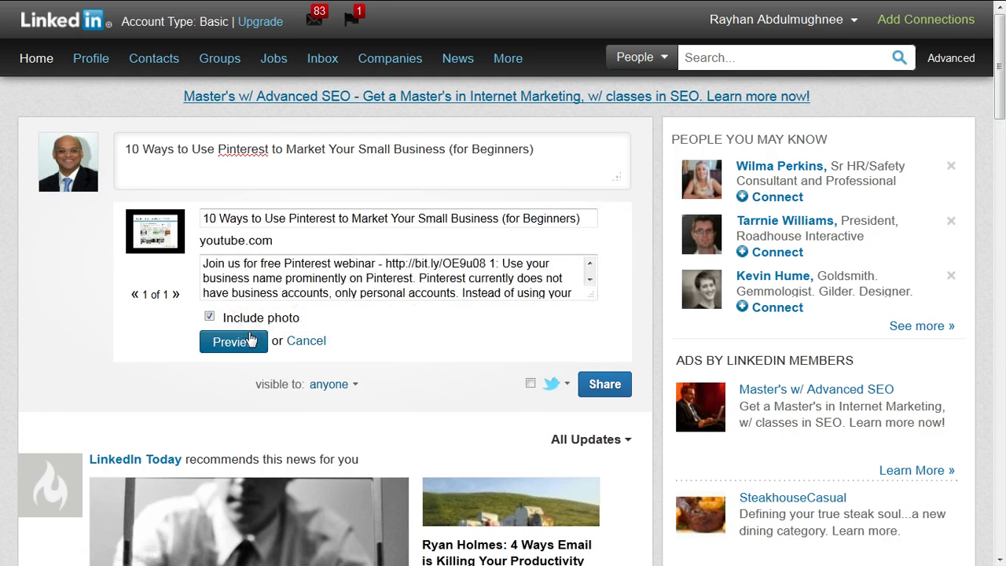
left_click(204, 264)
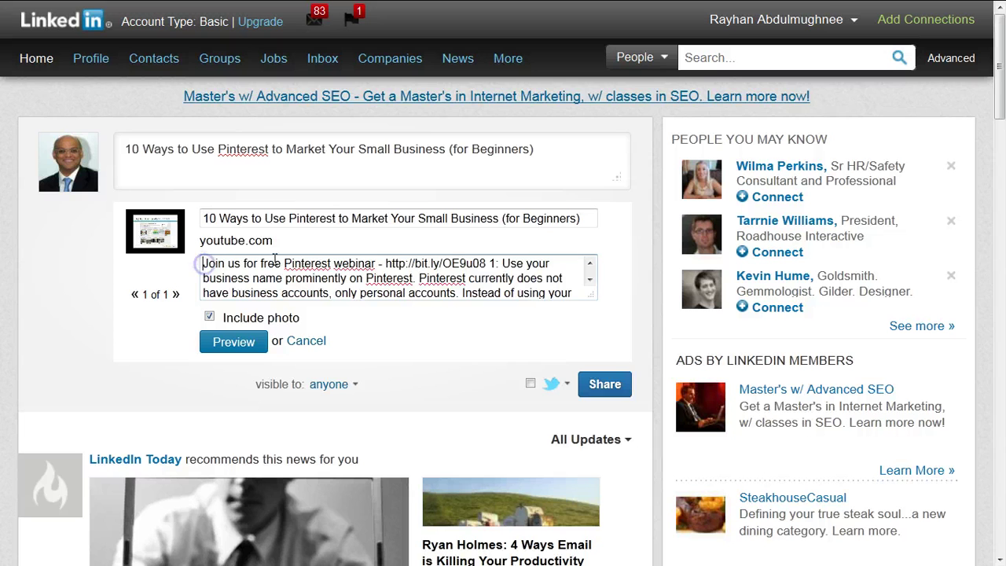
left_click(492, 263, "shift")
key("BackSpace")
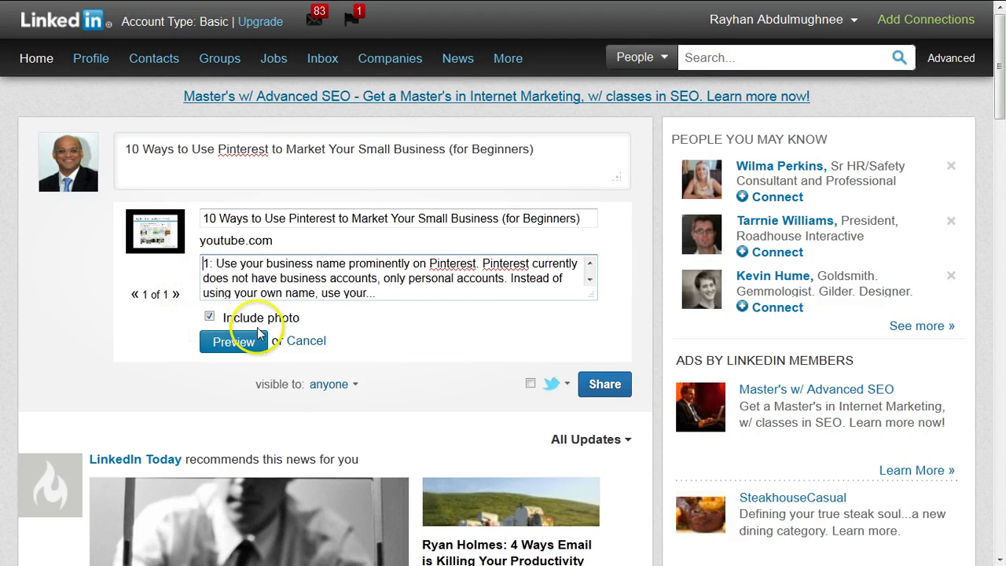
left_click(209, 317)
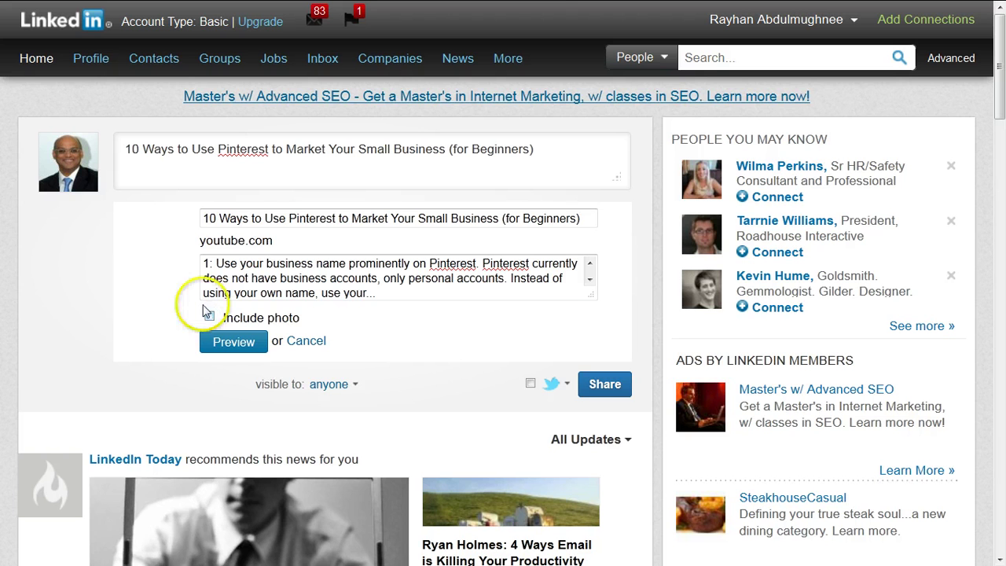
left_click(209, 317)
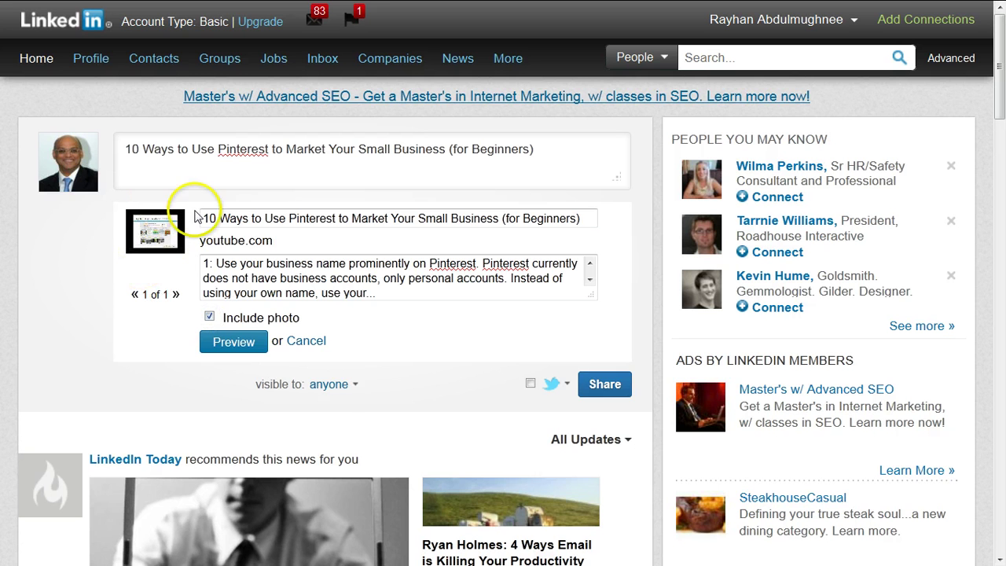
left_click(235, 342)
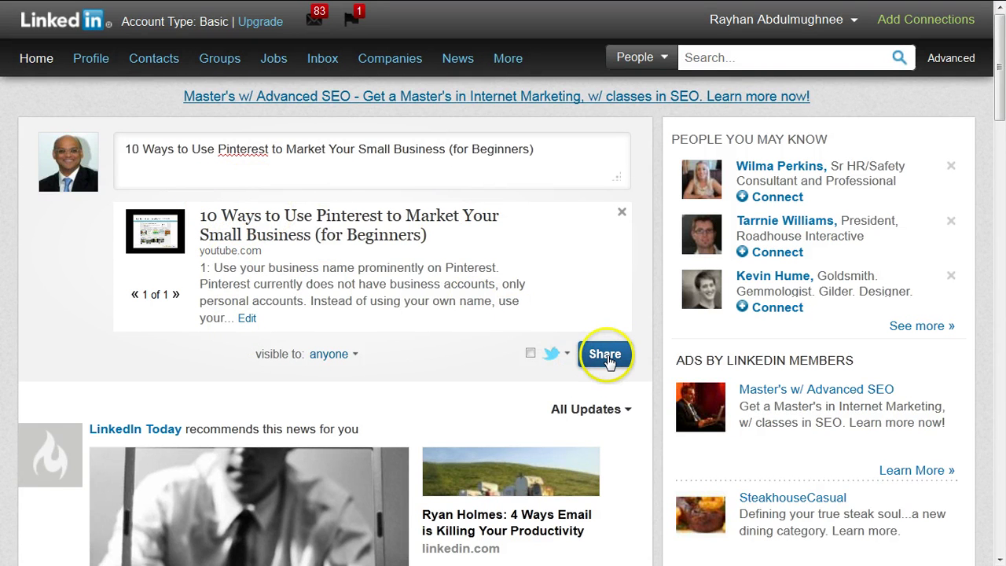
Share the Pinterest video update with visibility left at Anyone.
left_click(346, 355)
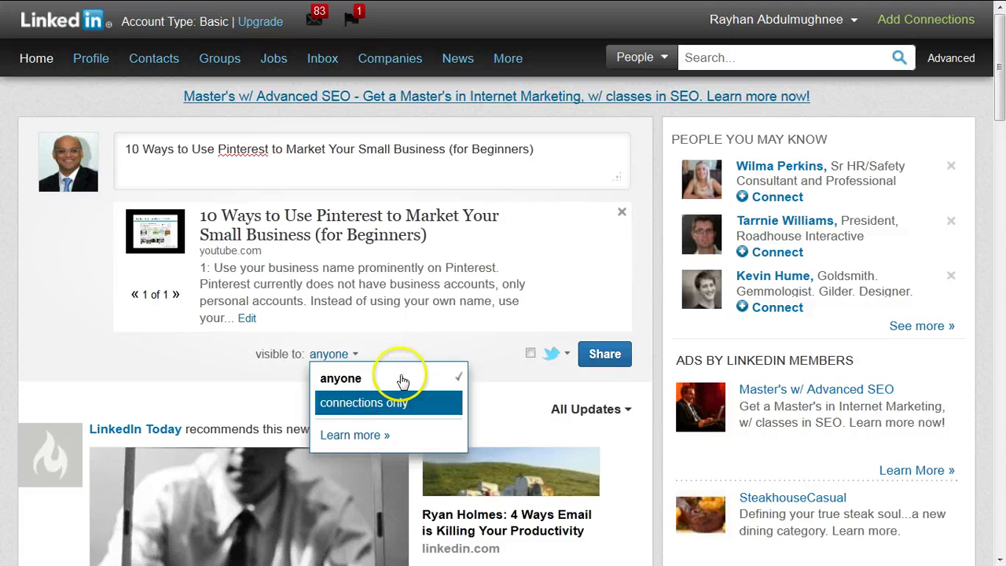
left_click(425, 354)
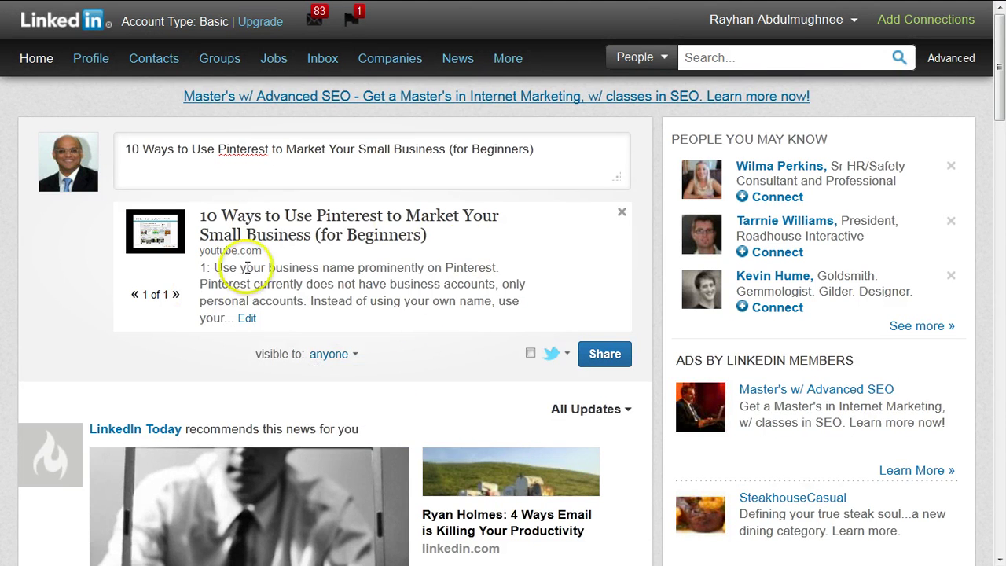
left_click(613, 361)
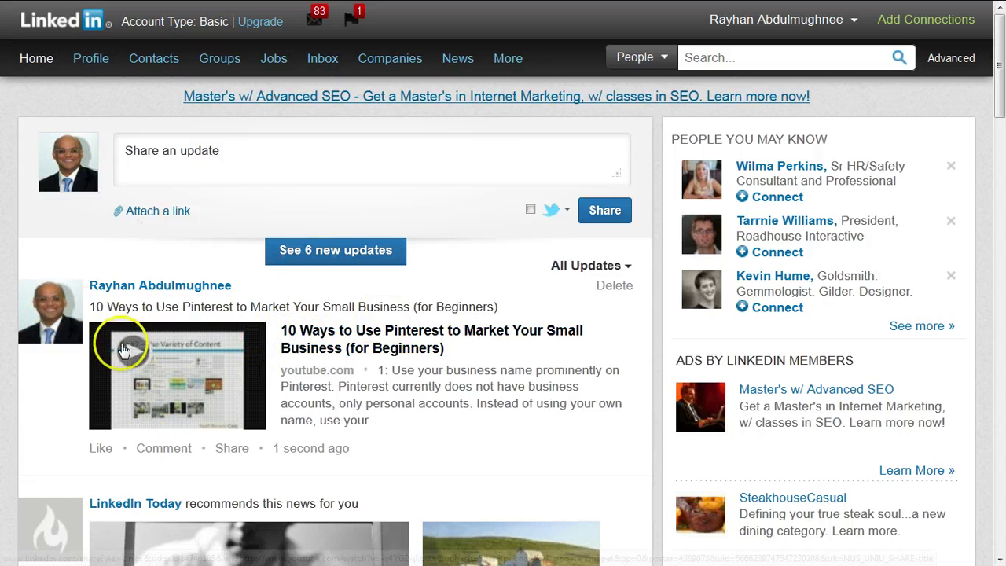
Open the Share dialog for the newly posted Pinterest video update.
mouse_move(127, 287)
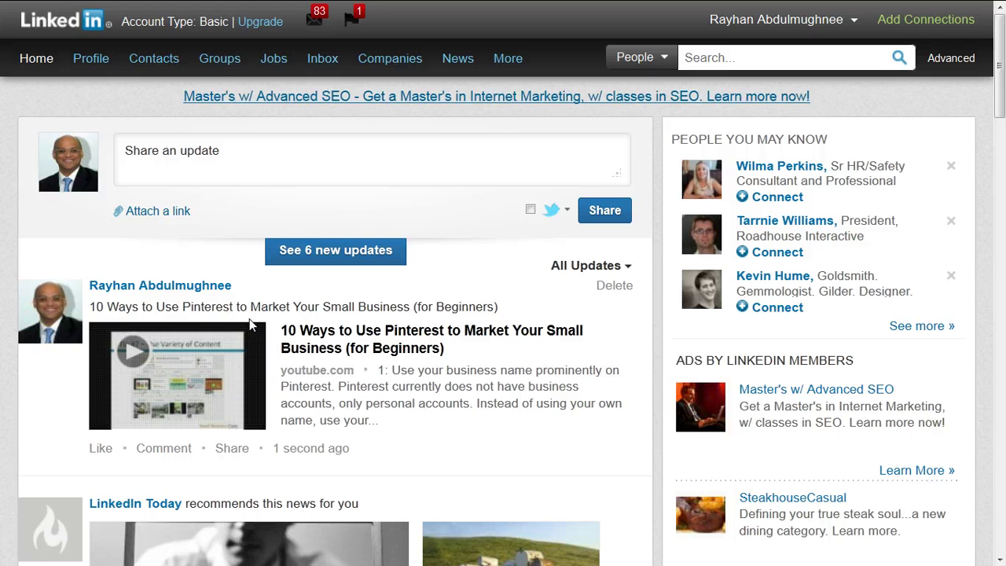
left_click(232, 450)
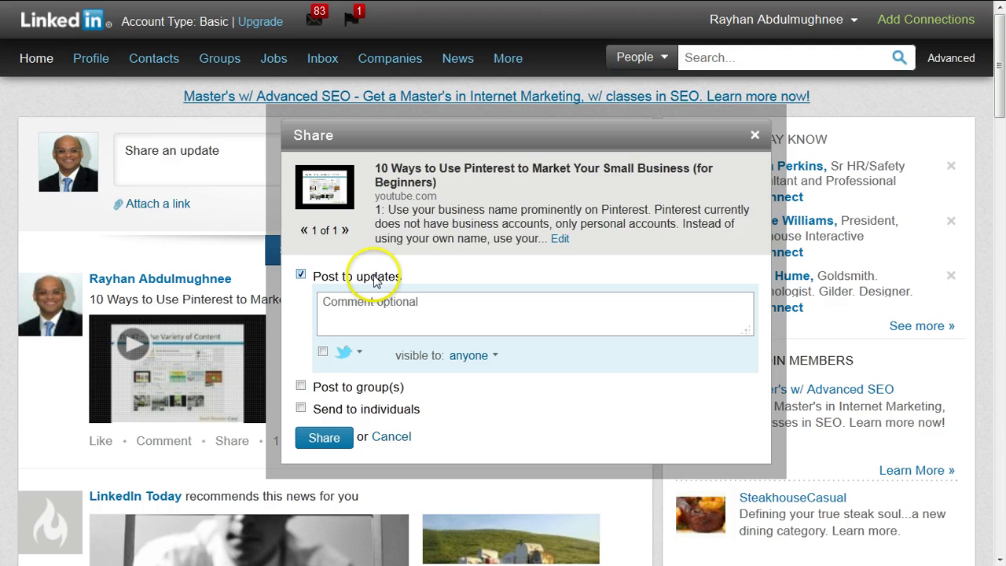
Switch the reshare from updates to groups and add Business Consultants West Midlands.
left_click(300, 275)
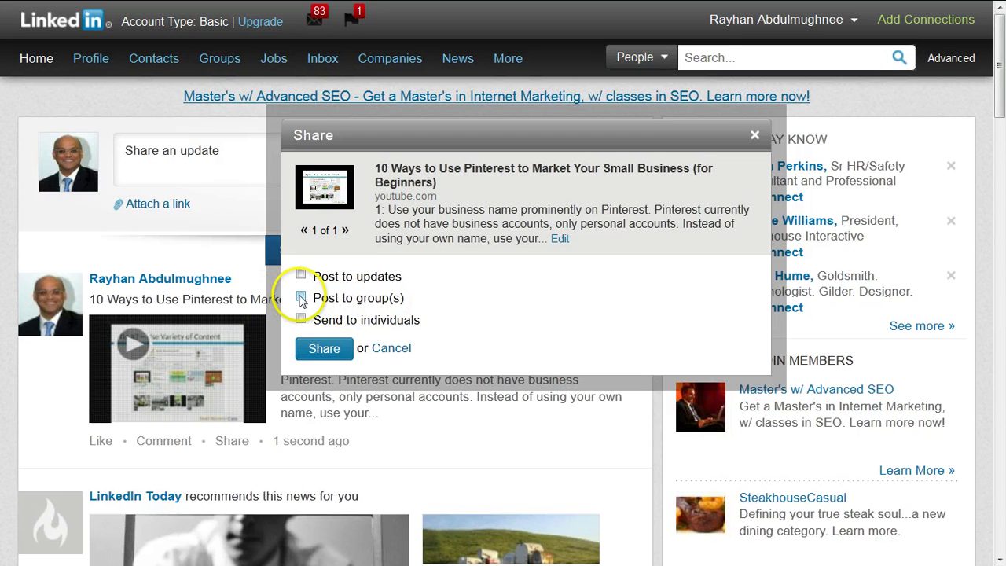
left_click(301, 299)
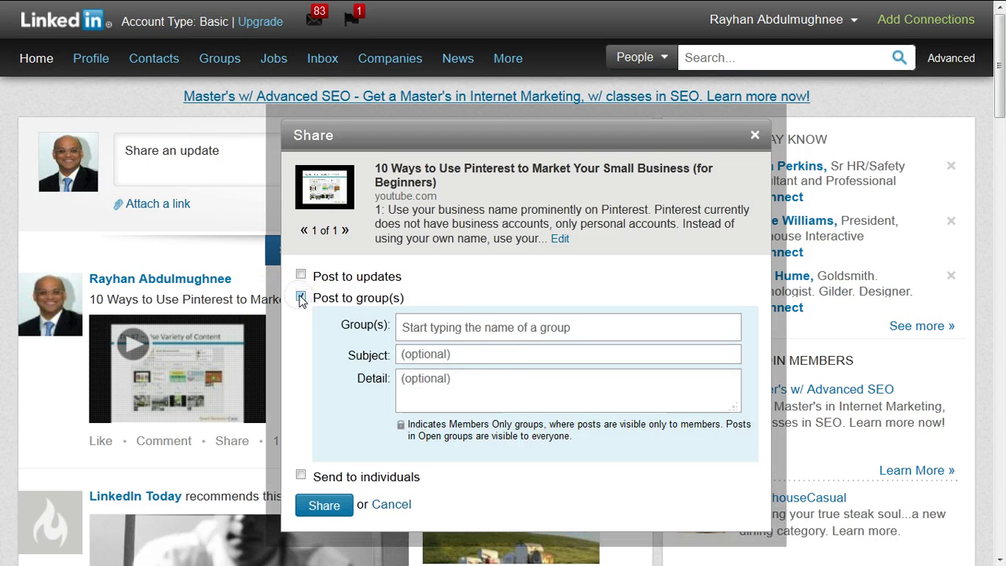
left_click(527, 330)
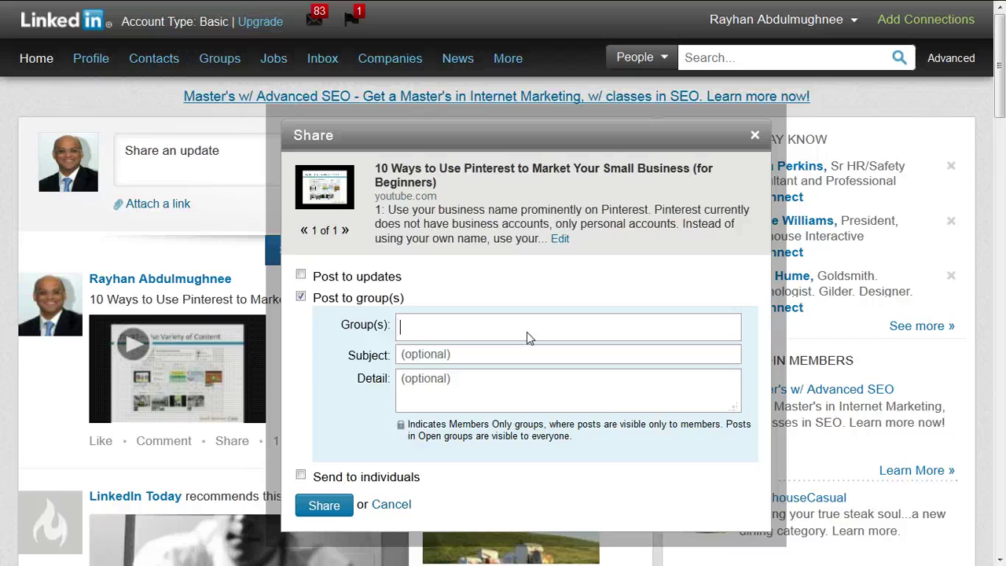
type("a")
key("BackSpace")
type("b")
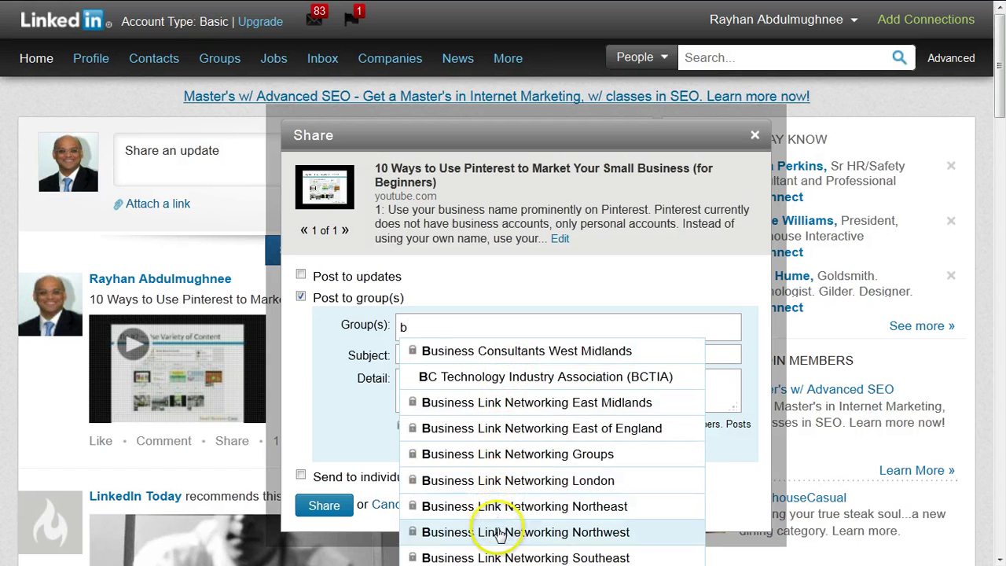
left_click(531, 351)
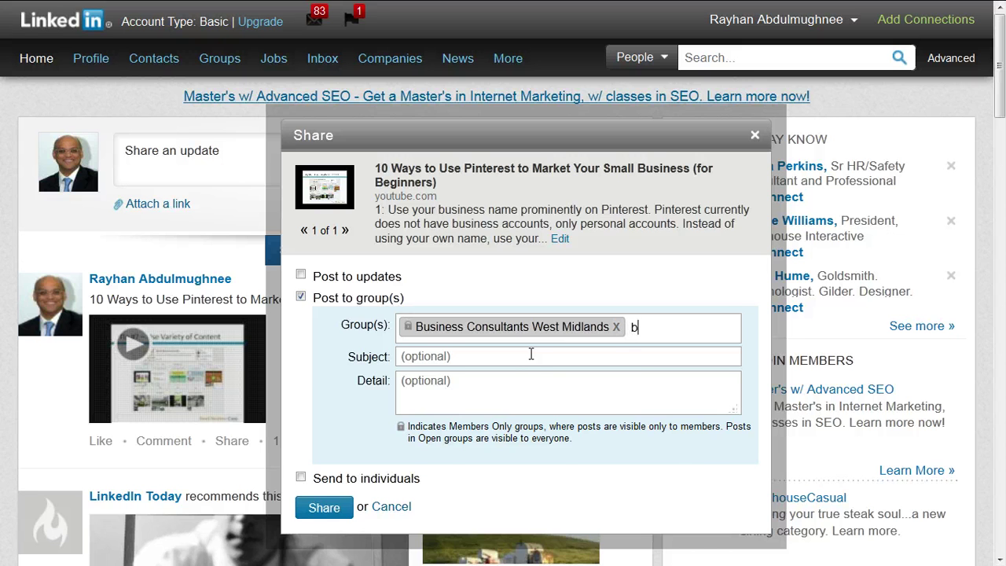
Add both Business Link Networking groups, both Consultants Network groups and DFW Entrepreneur Network.
type("b")
left_click(681, 407)
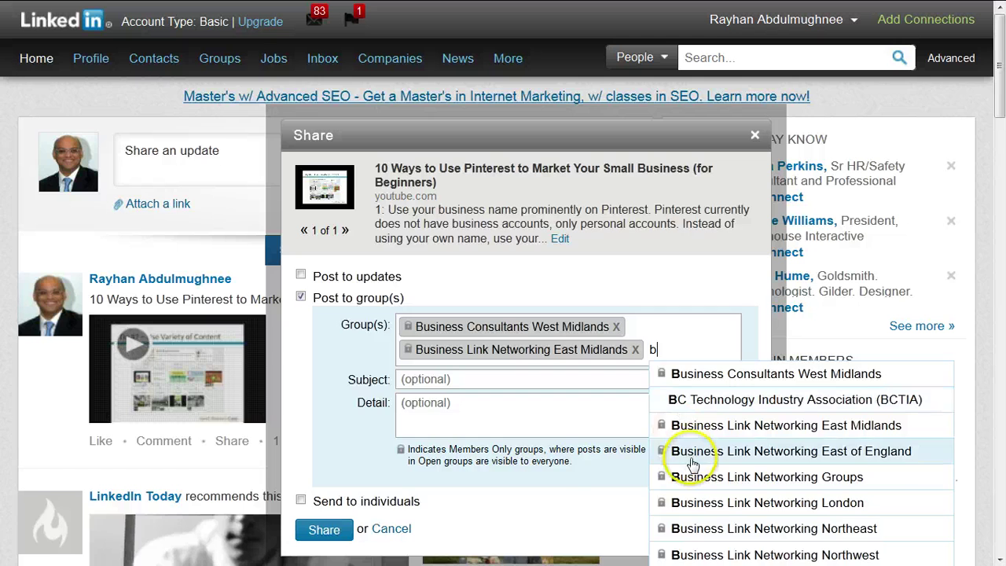
left_click(684, 449)
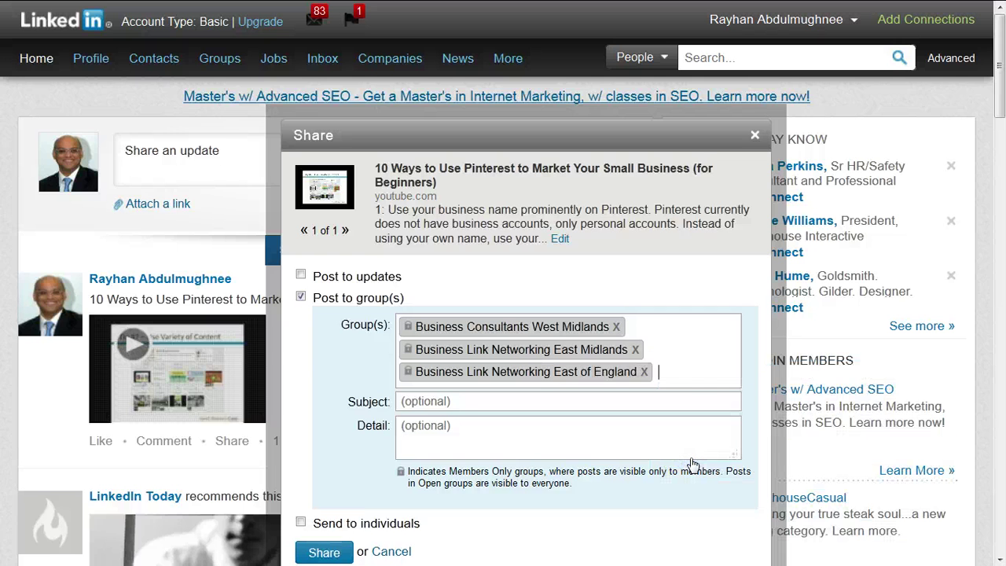
type("c")
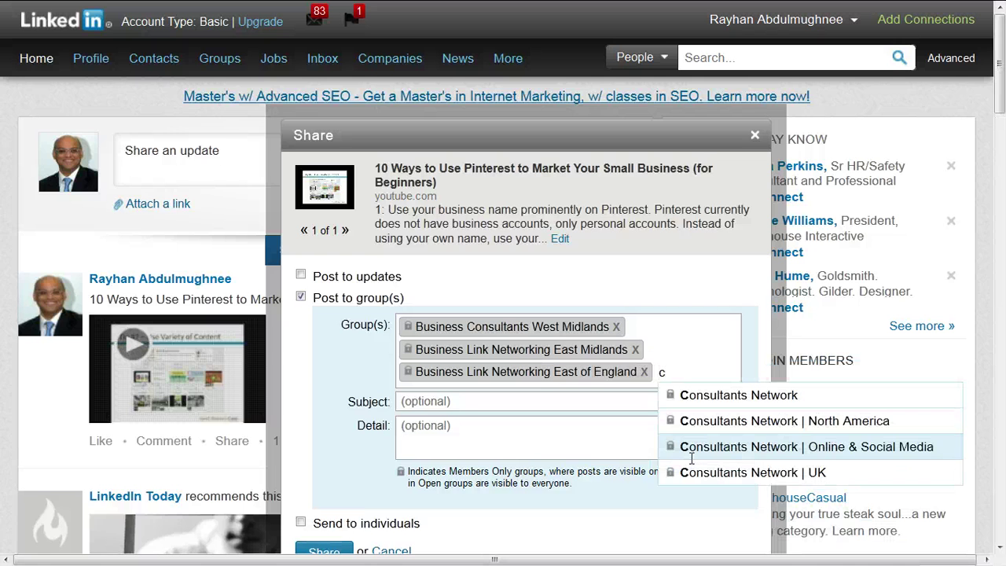
left_click(719, 403)
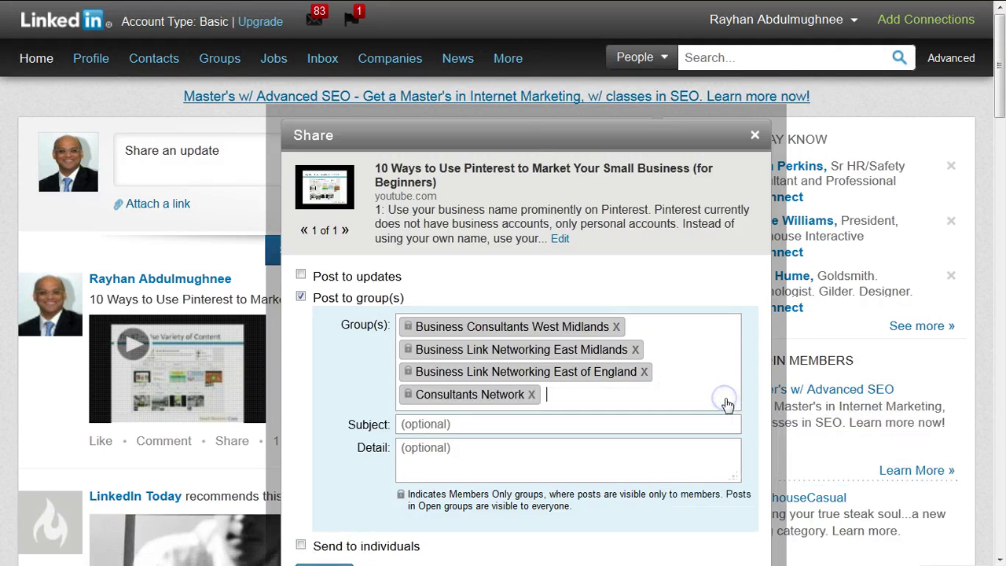
type("c")
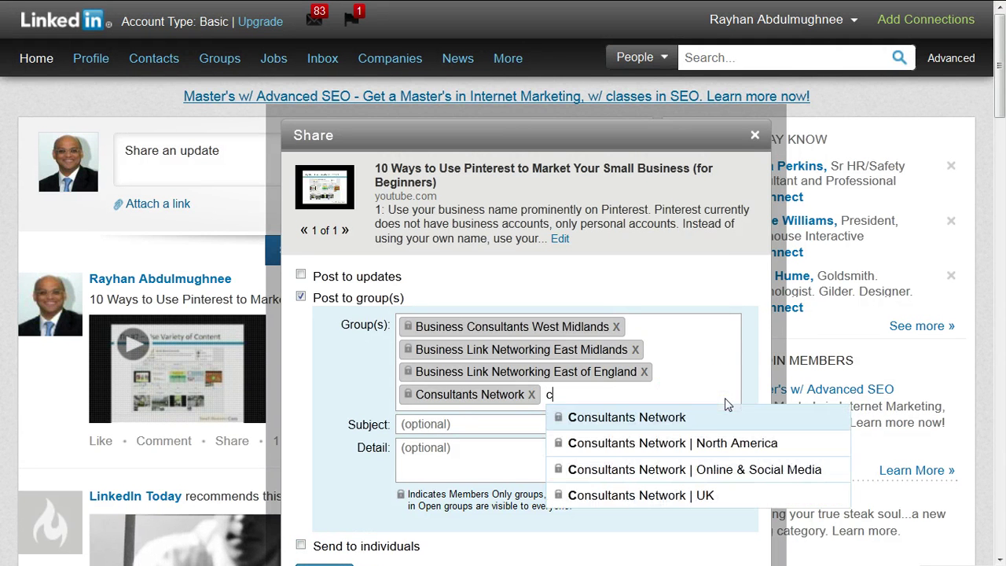
left_click(677, 472)
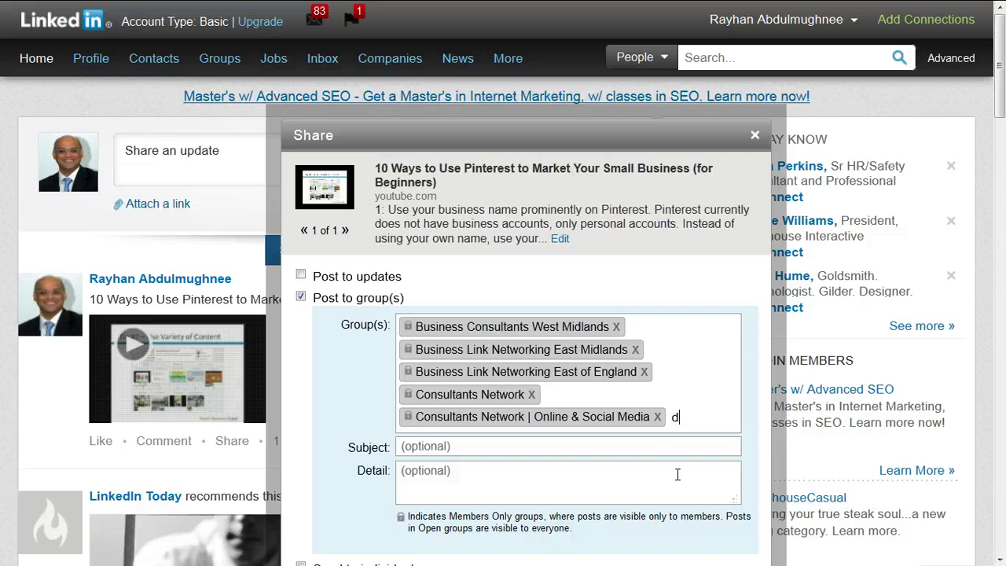
left_click(714, 438)
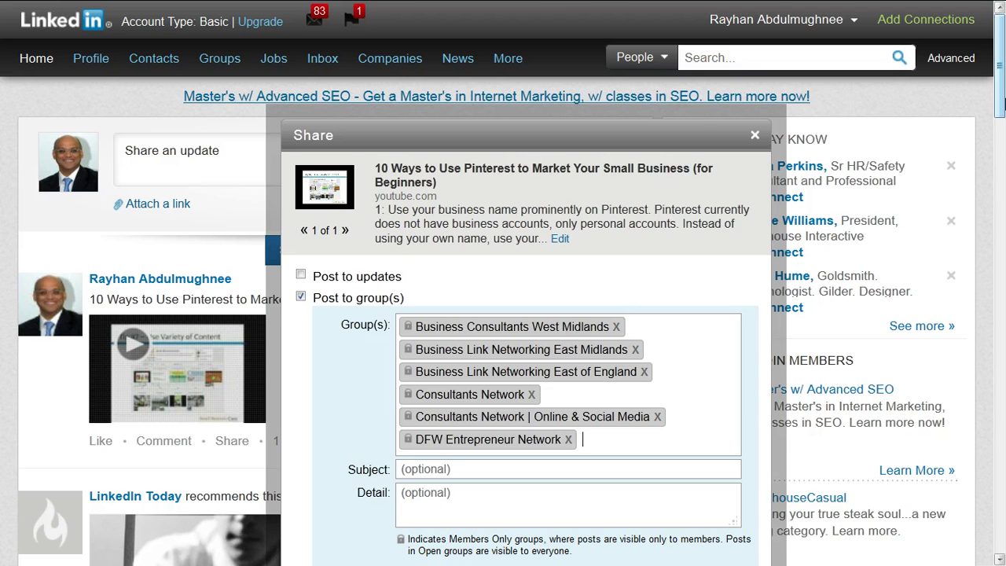
left_click_drag(1003, 102, 1001, 136)
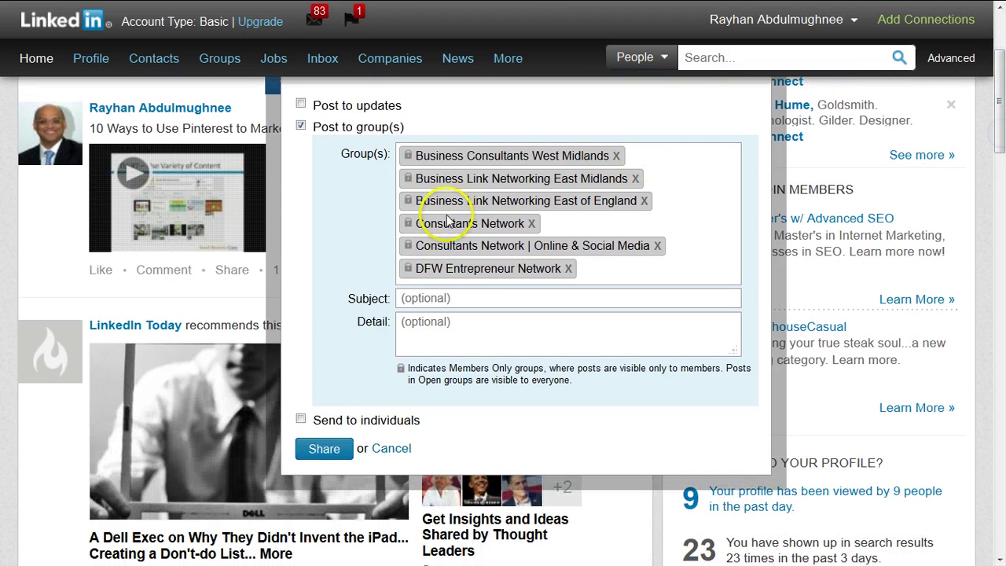